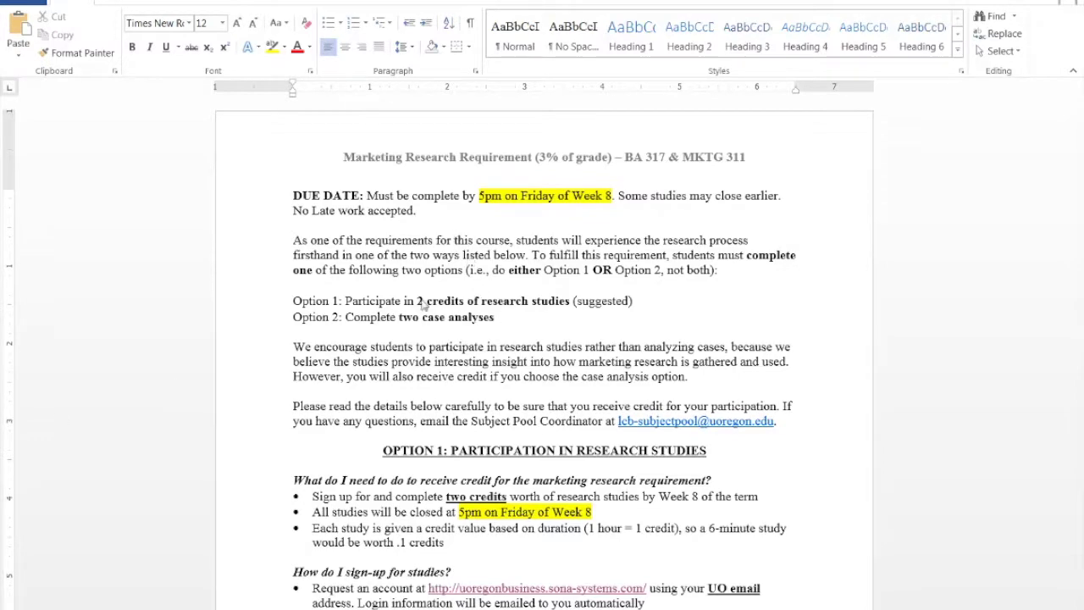
Scroll to the sign-up section and follow the uoregonbusiness.sona-systems.com link.
{"action": "scroll", "coordinate": [423, 311], "scroll_direction": "down", "scroll_amount": 3}
{"action": "scroll", "coordinate": [439, 391], "scroll_direction": "down", "scroll_amount": 1}
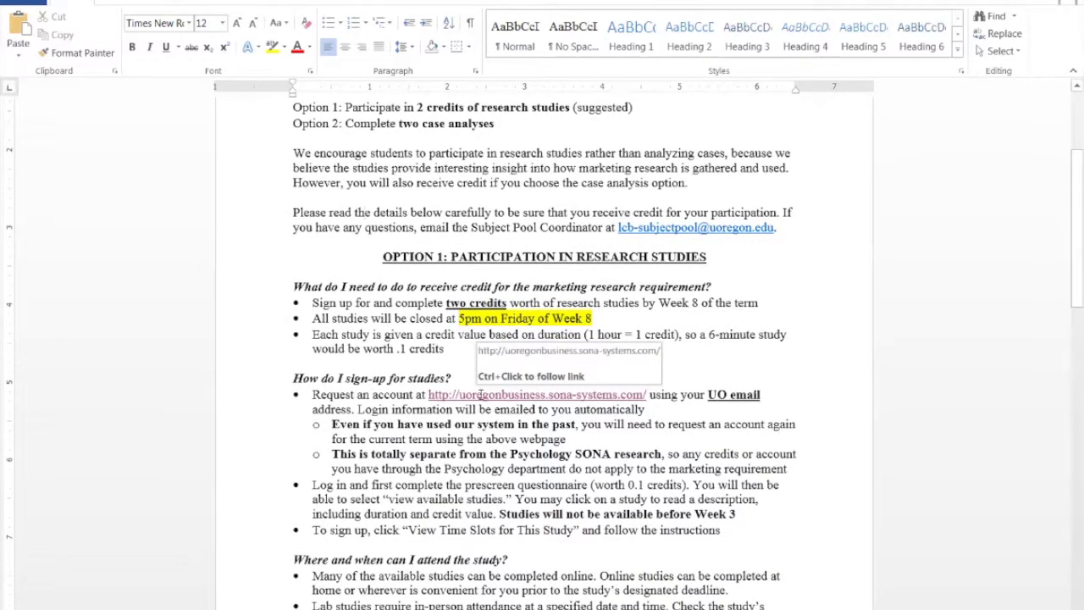
{"action": "left_click", "coordinate": [480, 397]}
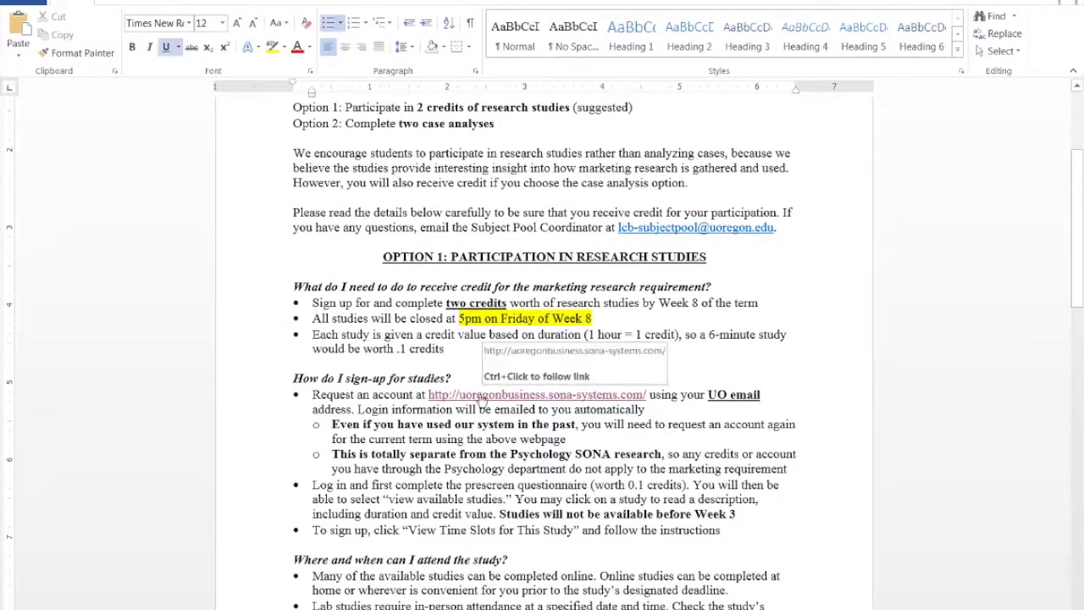
{"action": "left_click", "coordinate": [481, 398], "text": "ctrl"}
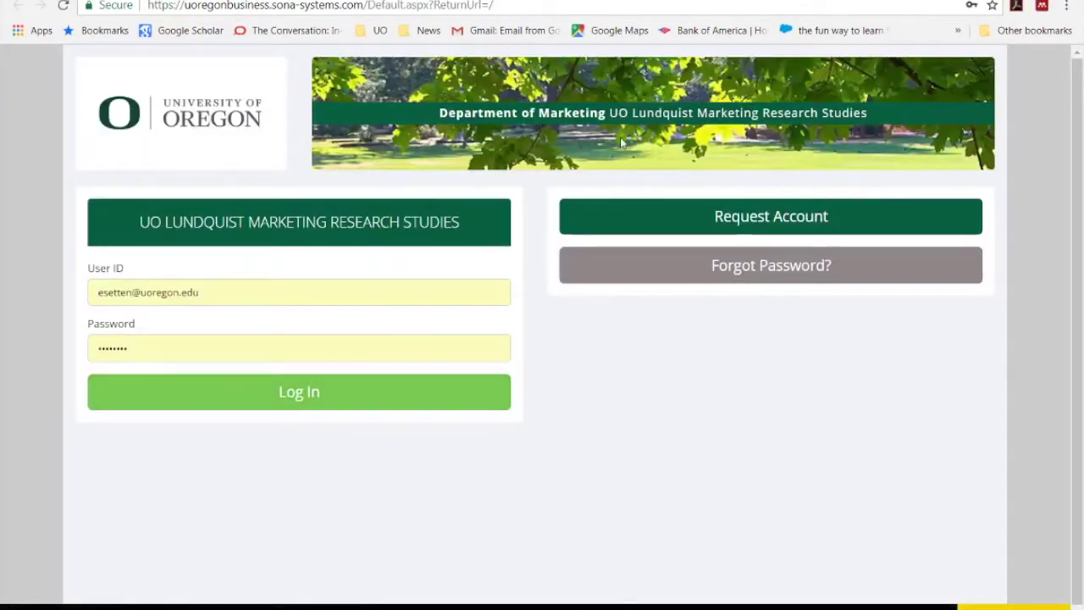
Start a new participant account request and fill in the account information form.
{"action": "left_click", "coordinate": [782, 225]}
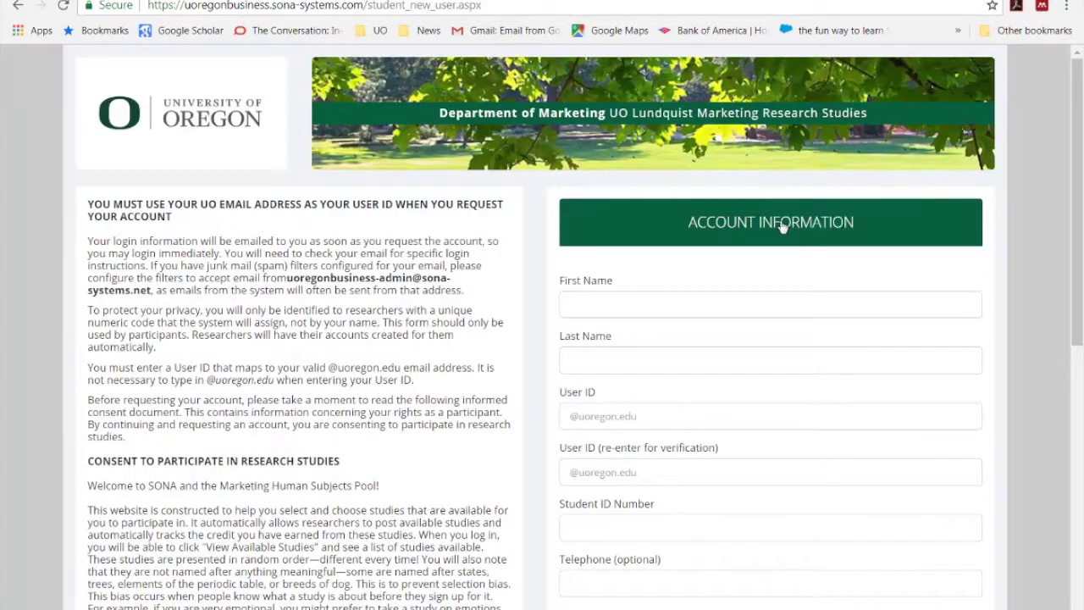
{"action": "scroll", "coordinate": [560, 271], "scroll_direction": "down", "scroll_amount": 3}
{"action": "scroll", "coordinate": [563, 259], "scroll_direction": "up", "scroll_amount": 1}
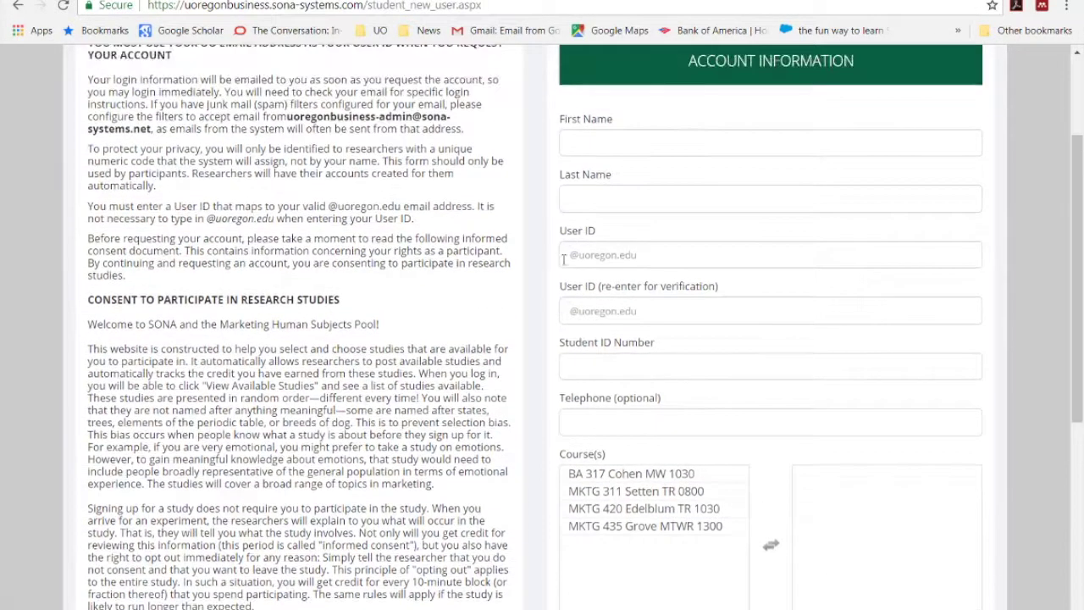
{"action": "left_click", "coordinate": [592, 149]}
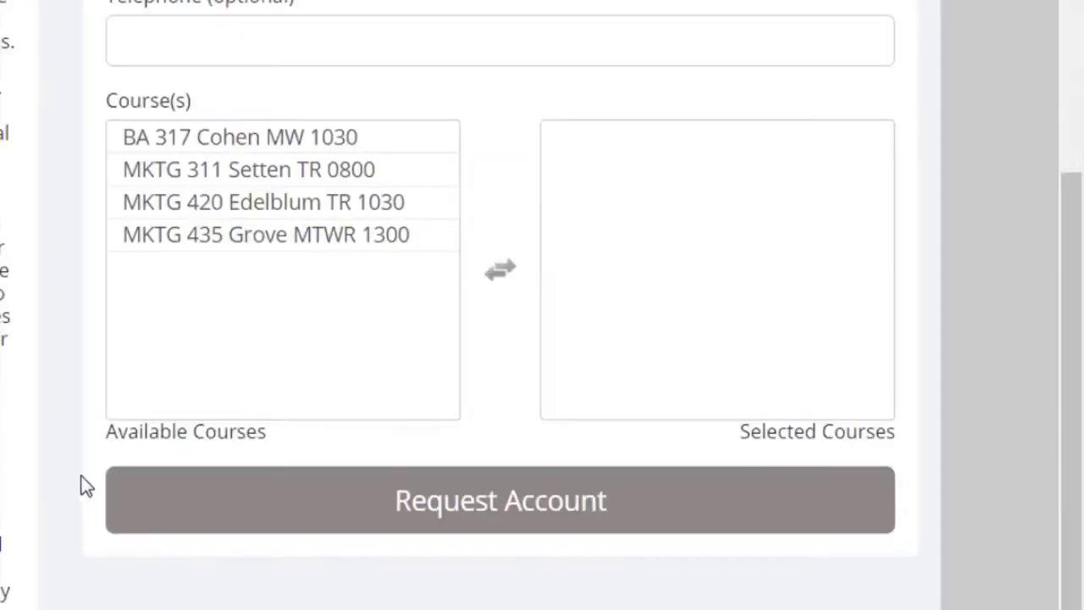
Add MKTG 311 Setten TR 0800 to the selected courses and submit the account request.
{"action": "left_click", "coordinate": [134, 175]}
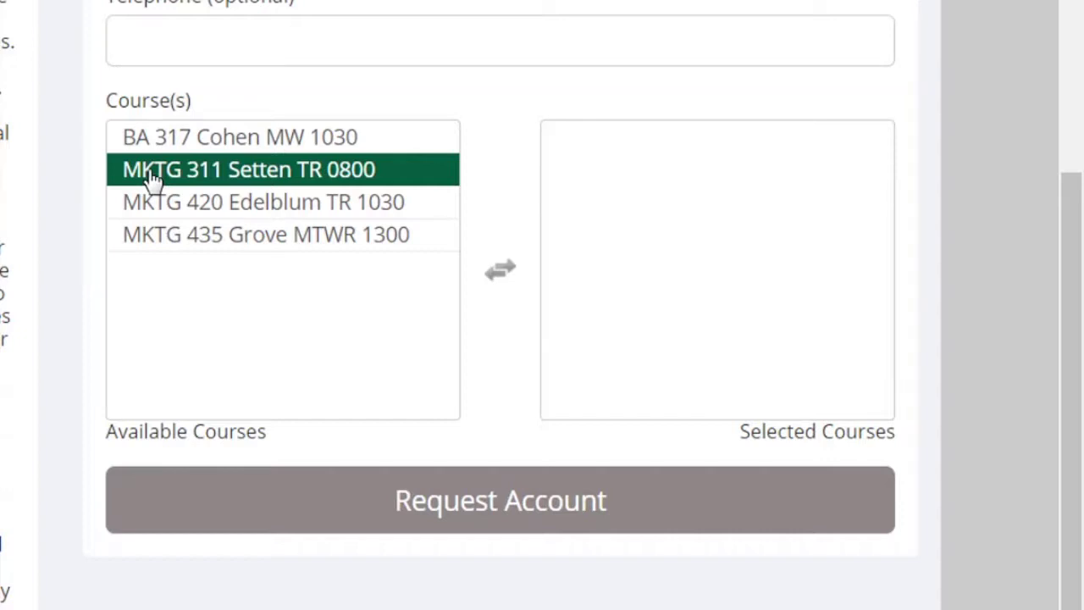
{"action": "double_click", "coordinate": [152, 174]}
{"action": "left_click", "coordinate": [204, 203]}
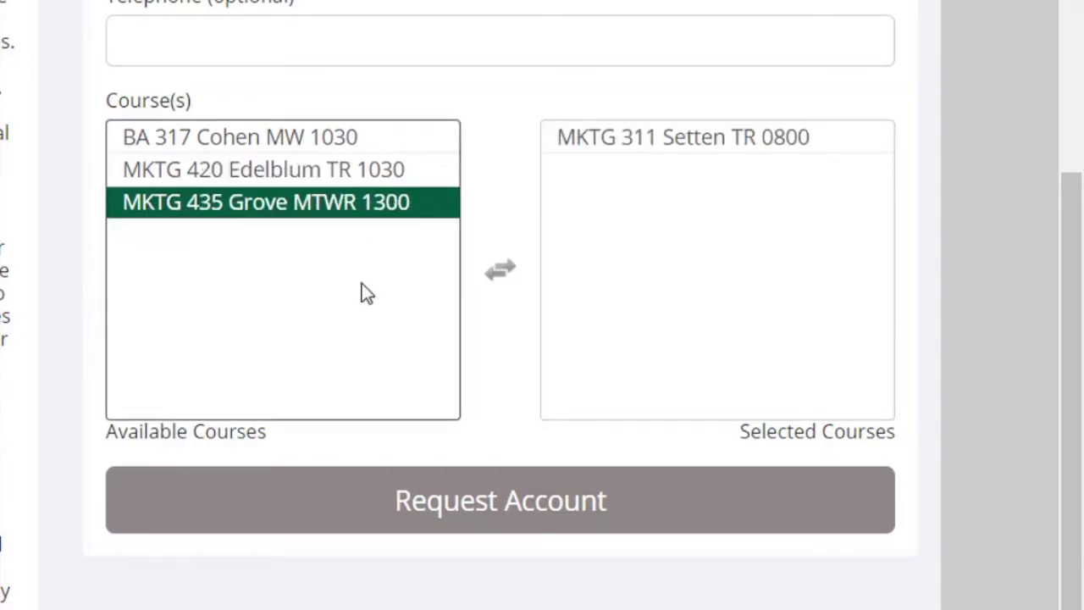
{"action": "left_click", "coordinate": [406, 506]}
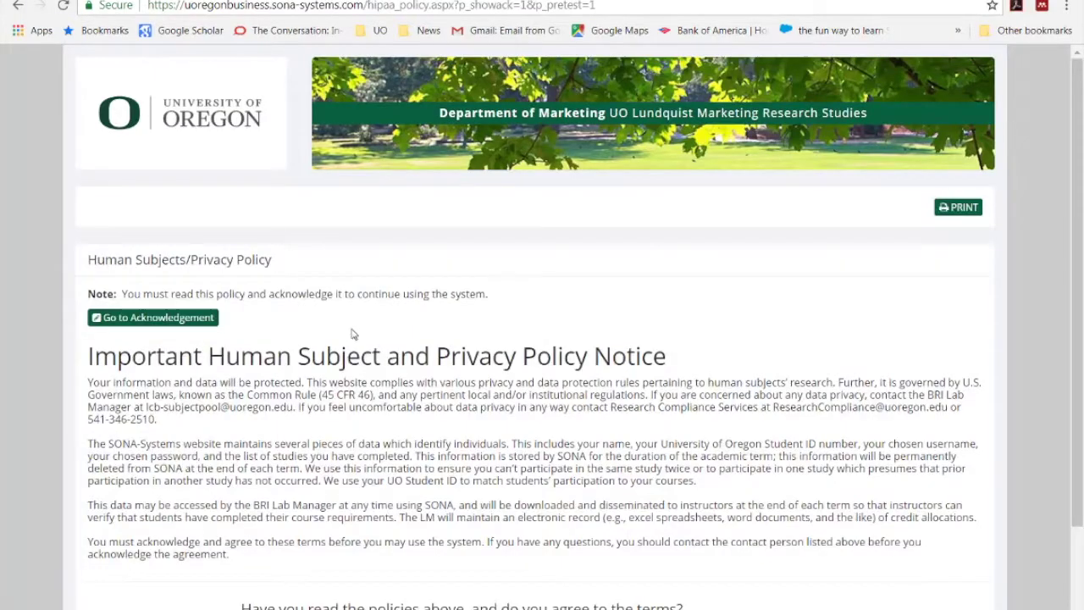
Accept the Human Subjects/Privacy Policy and start the prescreen questionnaire.
{"action": "scroll", "coordinate": [384, 379], "scroll_direction": "down", "scroll_amount": 3}
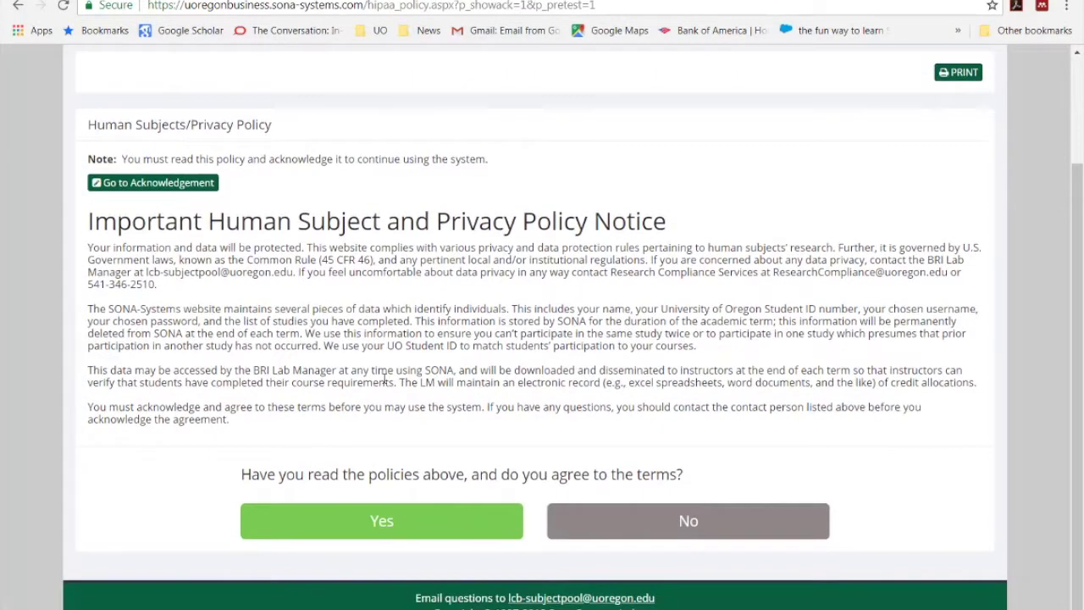
{"action": "left_click", "coordinate": [373, 525]}
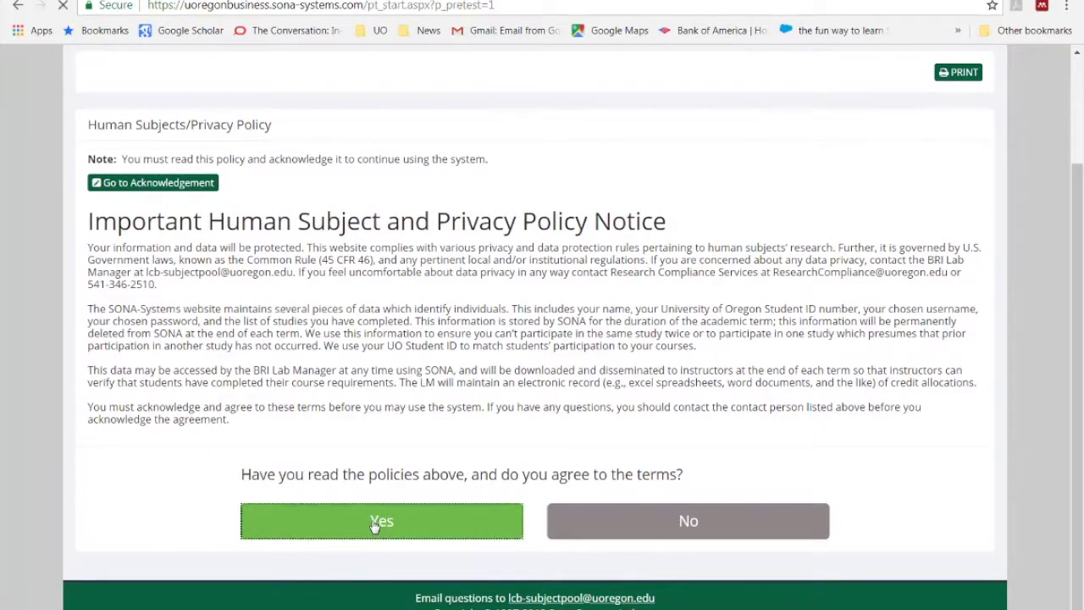
{"action": "left_click", "coordinate": [403, 334]}
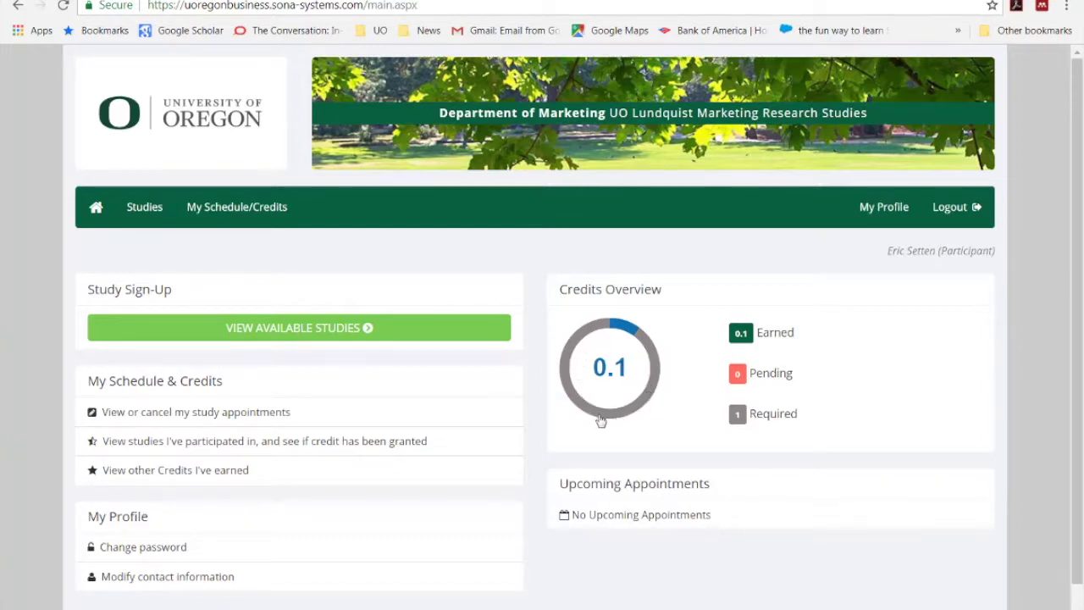
List the available studies and open the Lab Study Bundle's details.
{"action": "scroll", "coordinate": [542, 394], "scroll_direction": "down", "scroll_amount": 1}
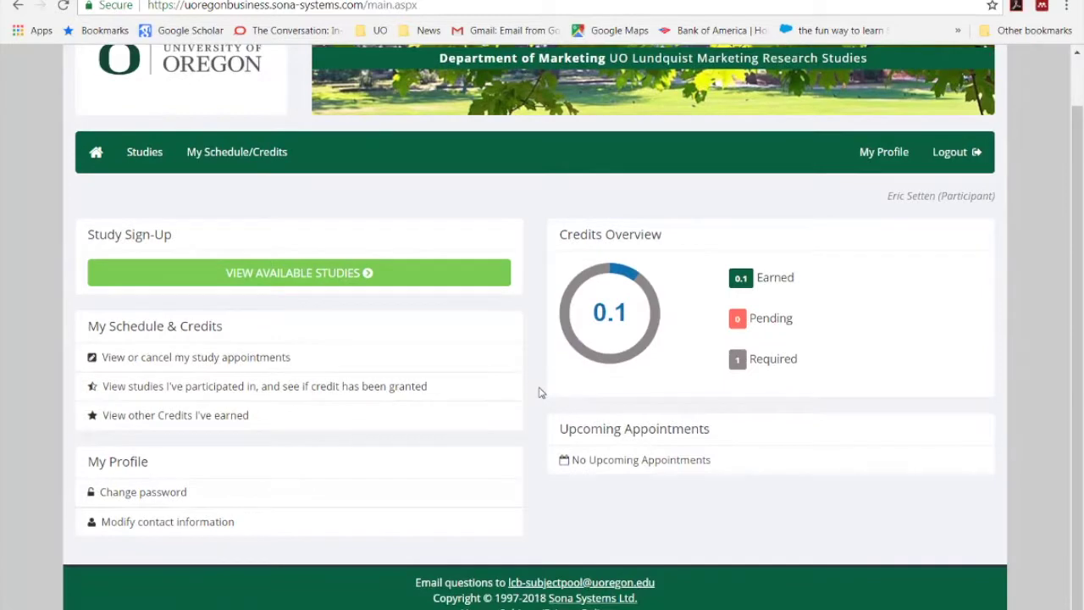
{"action": "left_click", "coordinate": [264, 272]}
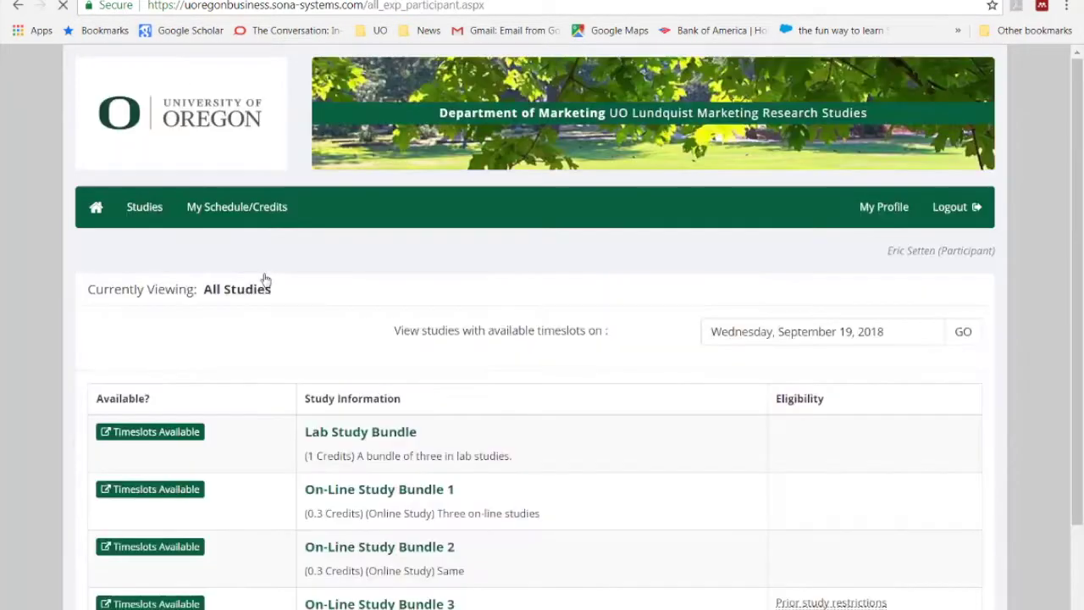
{"action": "scroll", "coordinate": [264, 279], "scroll_direction": "down", "scroll_amount": 2}
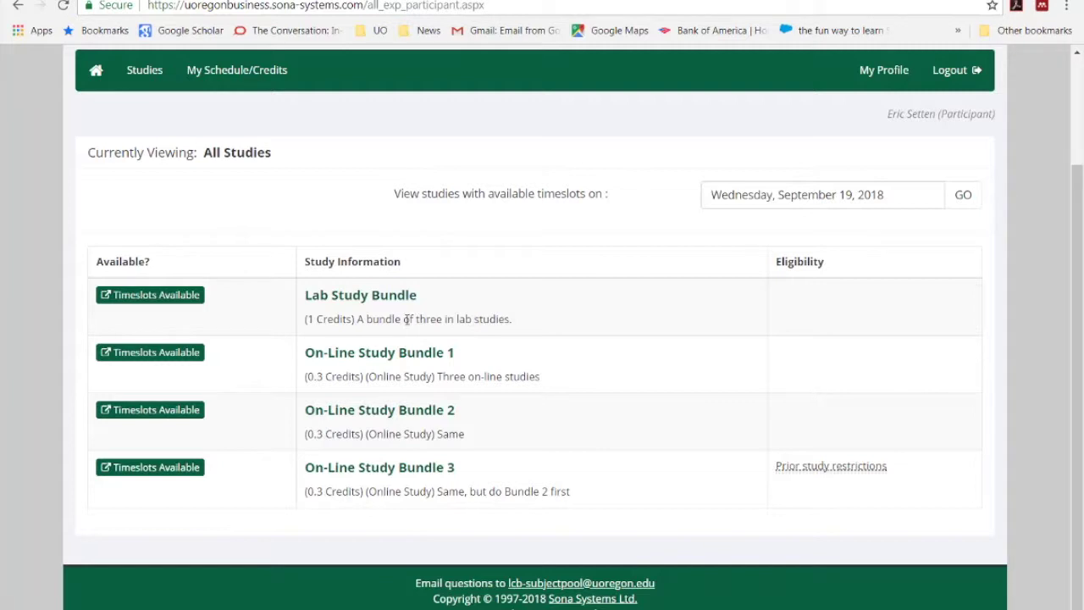
{"action": "left_click", "coordinate": [357, 300]}
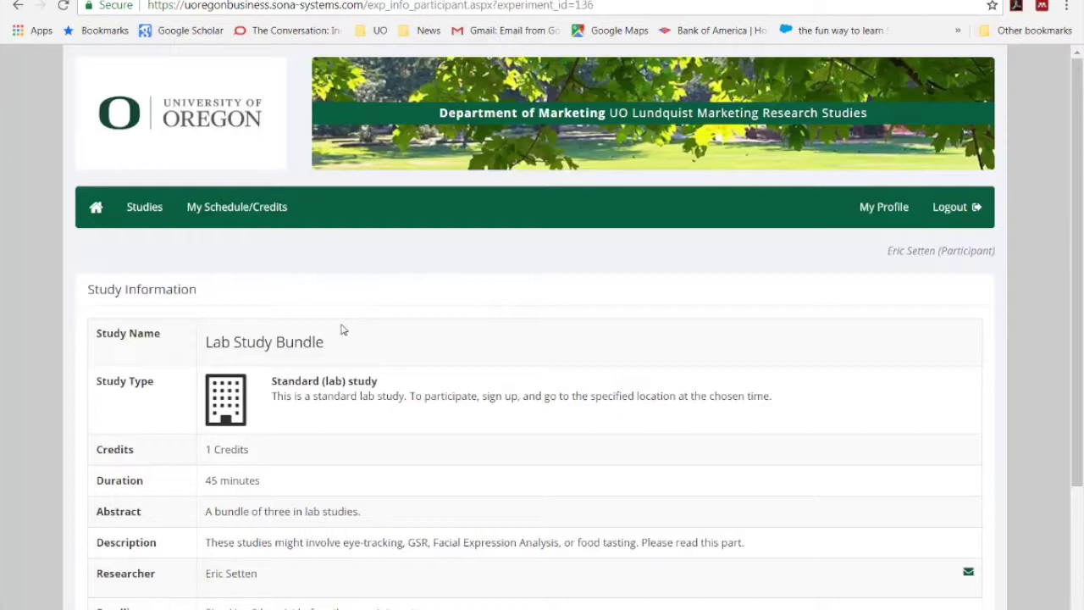
Show the Lab Study Bundle's time slots from its study information page.
{"action": "scroll", "coordinate": [312, 336], "scroll_direction": "down", "scroll_amount": 2}
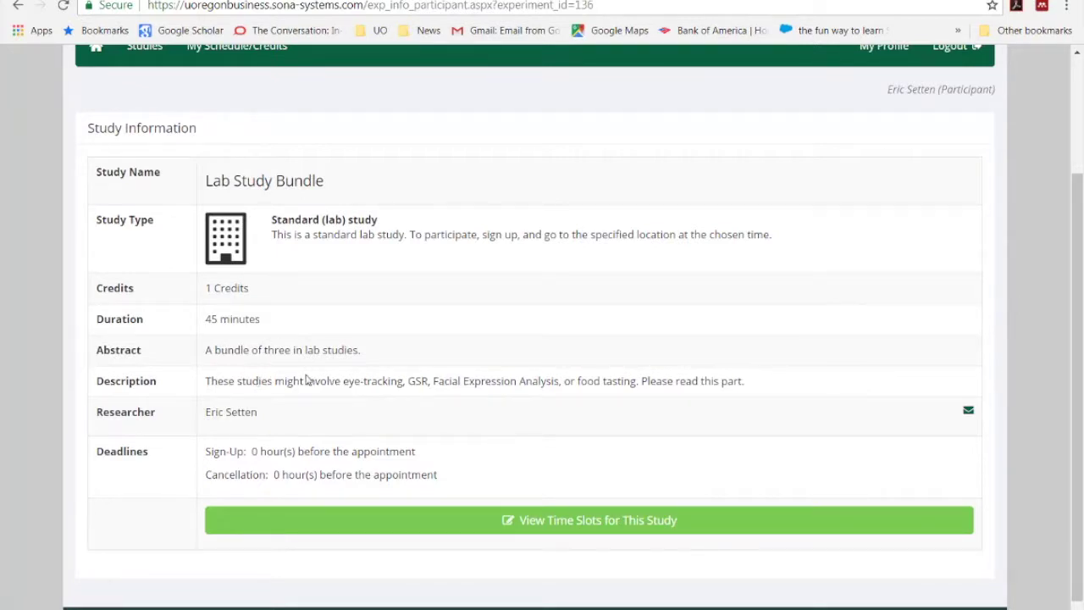
{"action": "scroll", "coordinate": [319, 408], "scroll_direction": "down", "scroll_amount": 1}
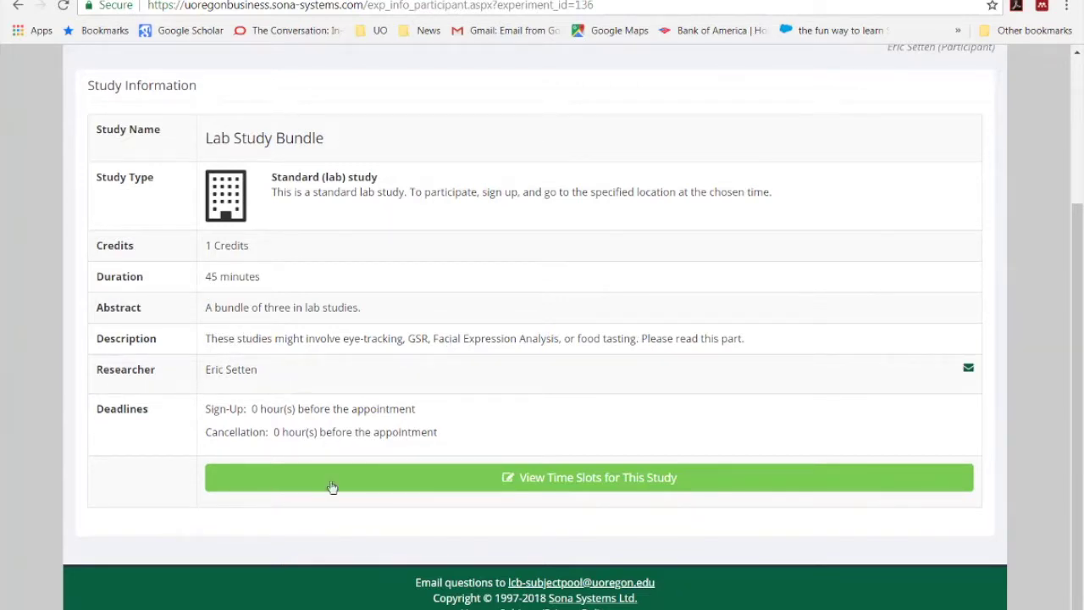
{"action": "left_click", "coordinate": [335, 482]}
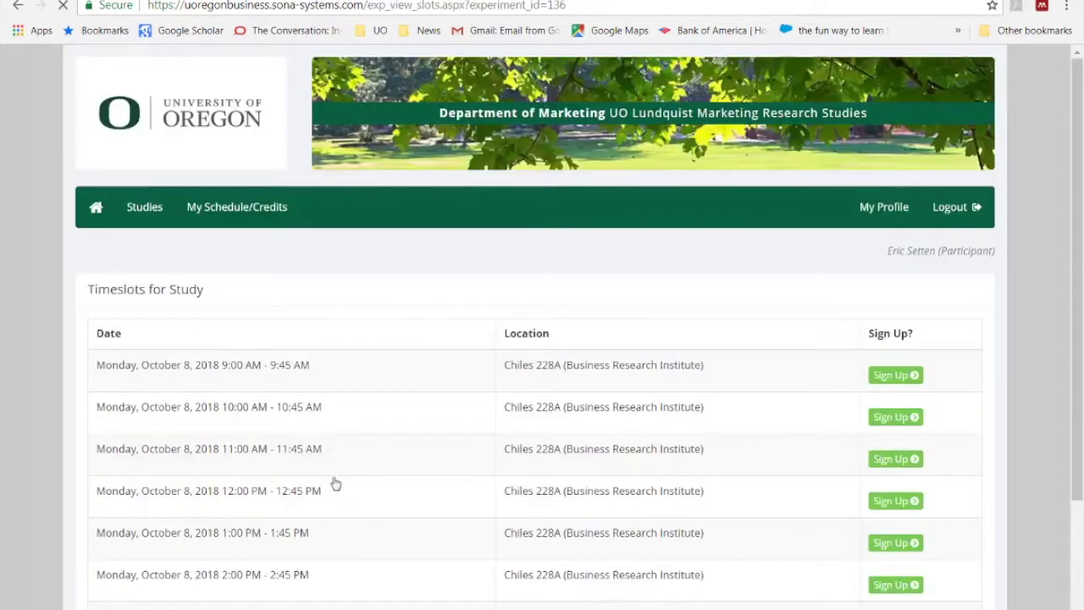
Sign up for the Lab Study Bundle session on Monday, October 8, 2018 at 2:00 PM.
{"action": "scroll", "coordinate": [335, 448], "scroll_direction": "down", "scroll_amount": 1}
{"action": "scroll", "coordinate": [335, 449], "scroll_direction": "down", "scroll_amount": 2}
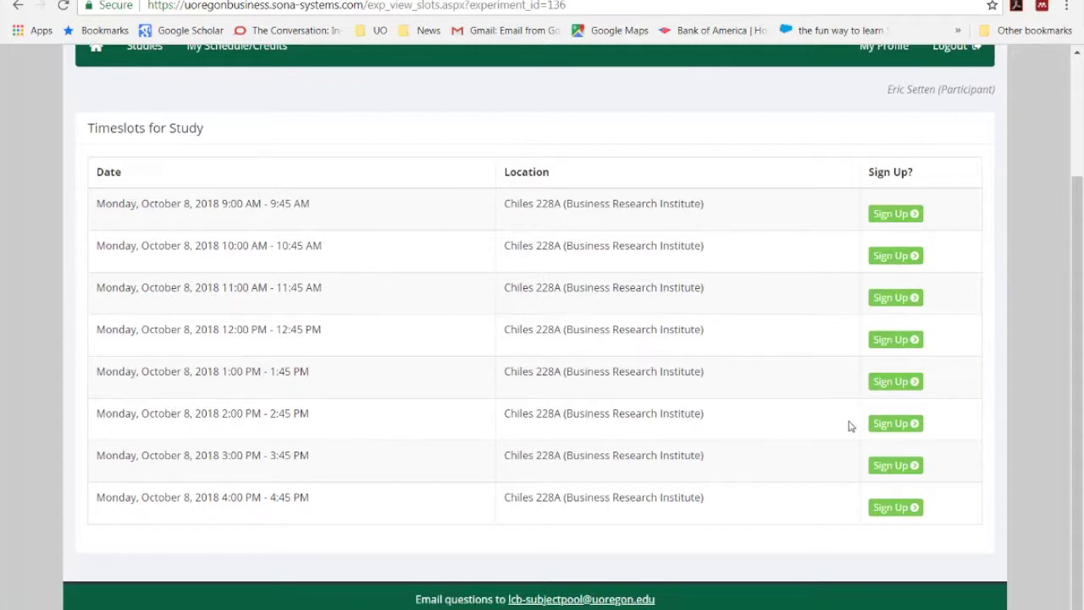
{"action": "left_click", "coordinate": [883, 426]}
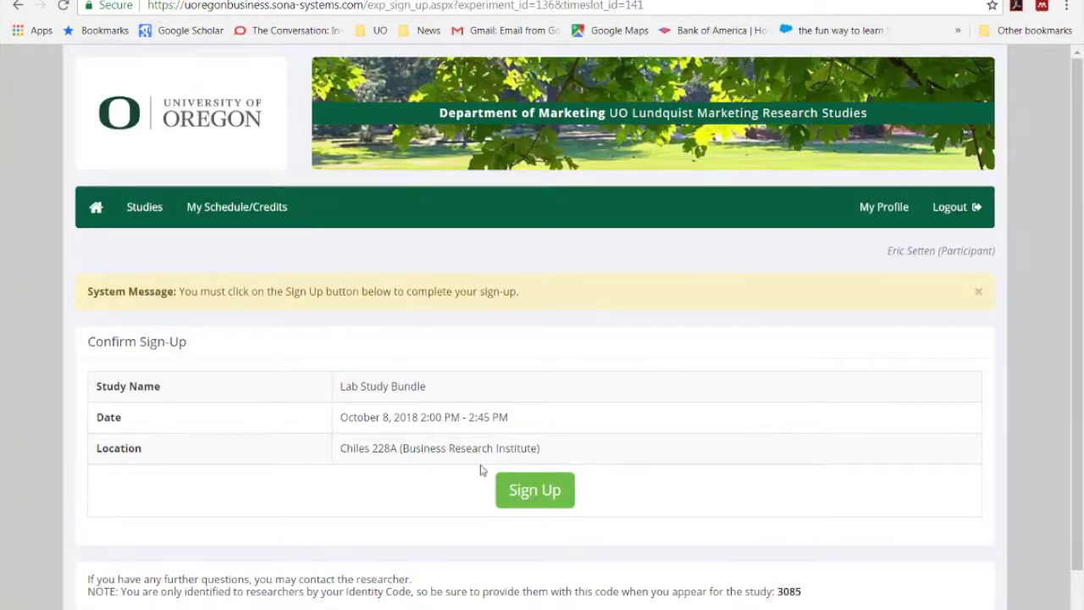
{"action": "left_click", "coordinate": [521, 498]}
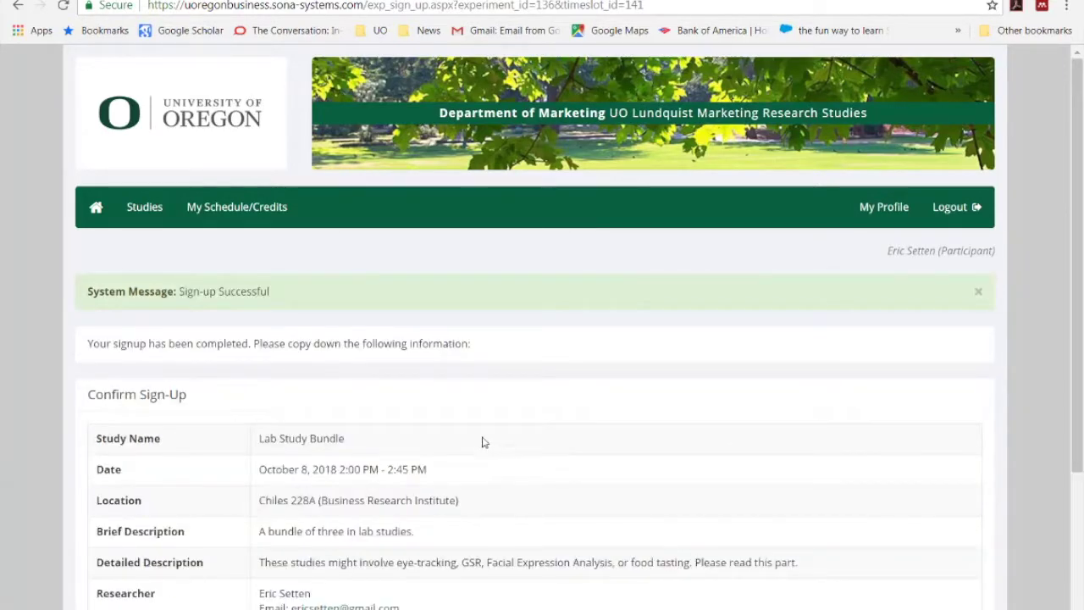
Go back to the All Studies list.
{"action": "scroll", "coordinate": [398, 419], "scroll_direction": "down", "scroll_amount": 1}
{"action": "scroll", "coordinate": [392, 413], "scroll_direction": "down", "scroll_amount": 2}
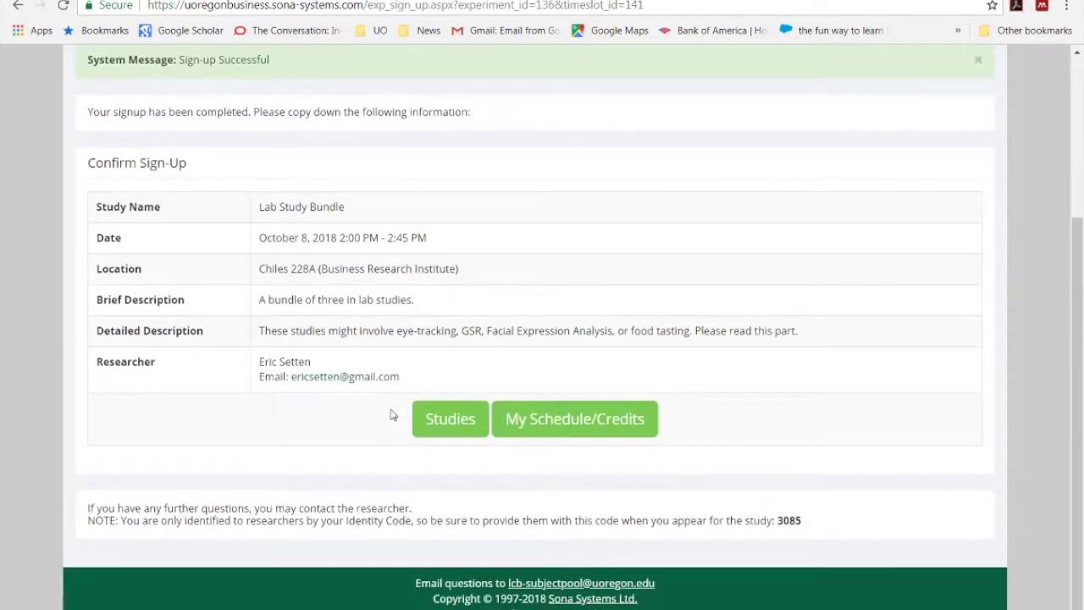
{"action": "left_click", "coordinate": [440, 432]}
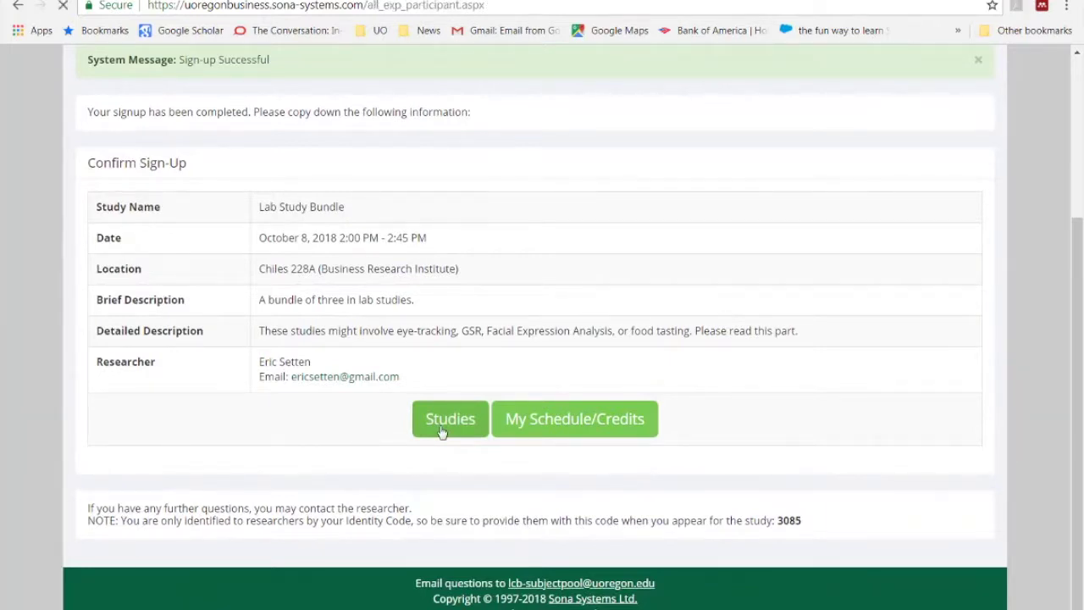
{"action": "scroll", "coordinate": [423, 423], "scroll_direction": "down", "scroll_amount": 1}
{"action": "scroll", "coordinate": [423, 424], "scroll_direction": "down", "scroll_amount": 1}
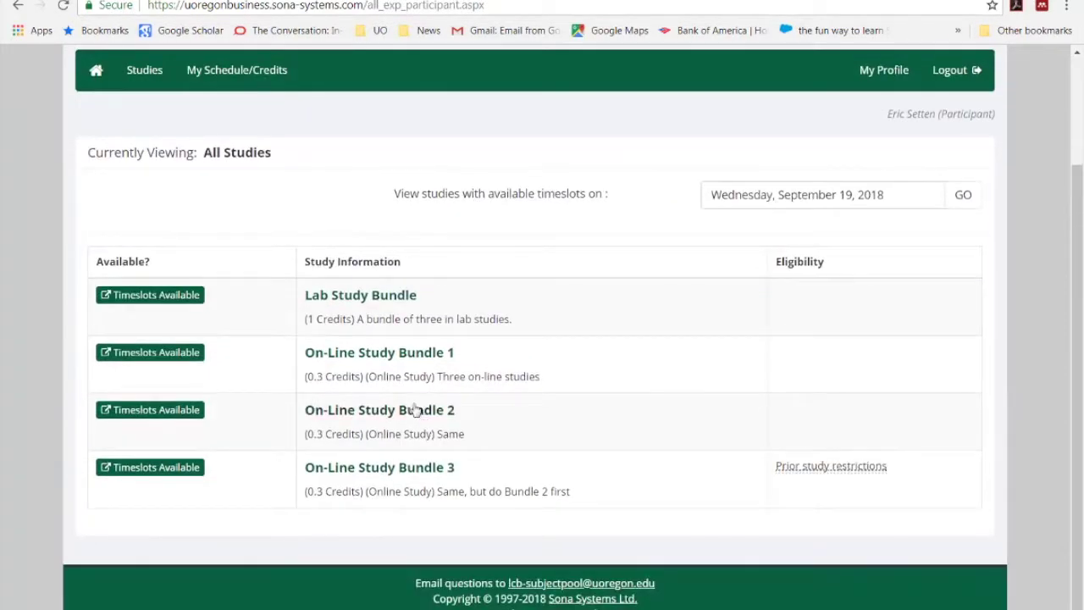
Sign up for On-Line Study Bundle 1's only time slot, with a November 16, 2018 deadline.
{"action": "left_click", "coordinate": [337, 359]}
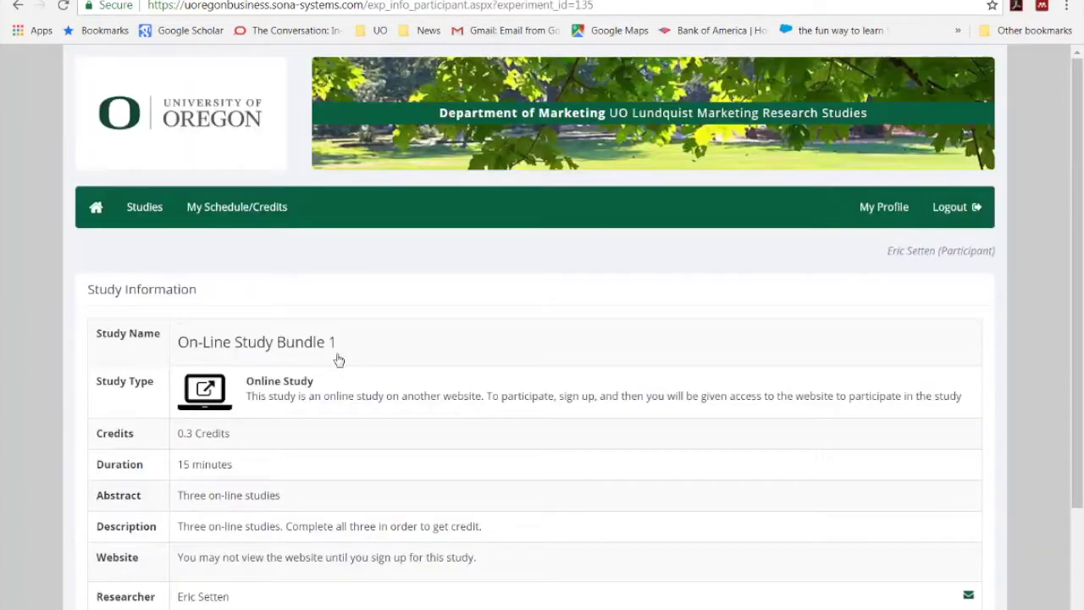
{"action": "scroll", "coordinate": [337, 359], "scroll_direction": "down", "scroll_amount": 2}
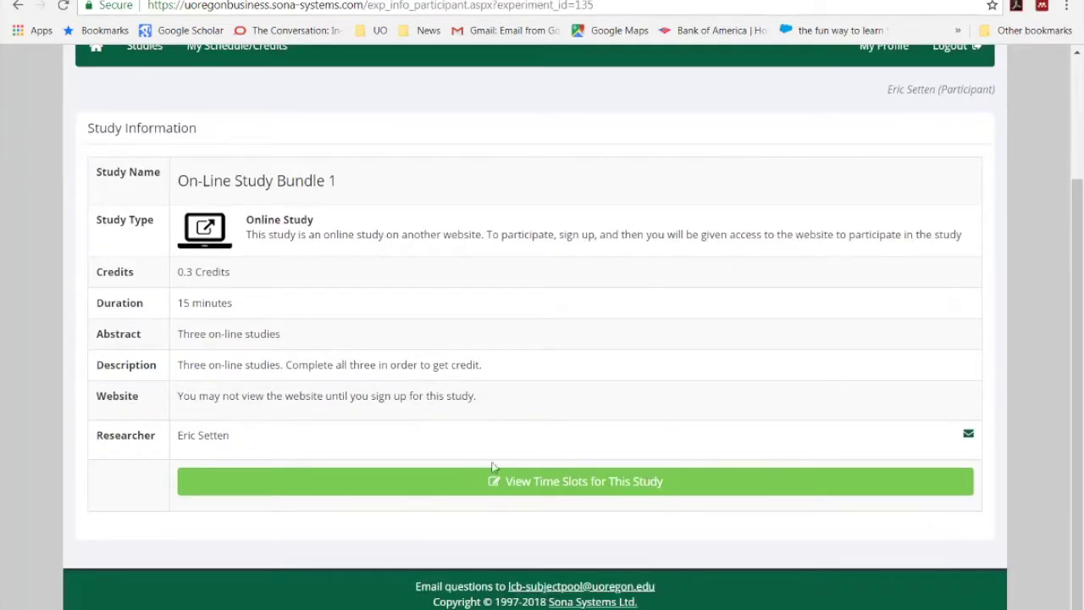
{"action": "left_click", "coordinate": [510, 483]}
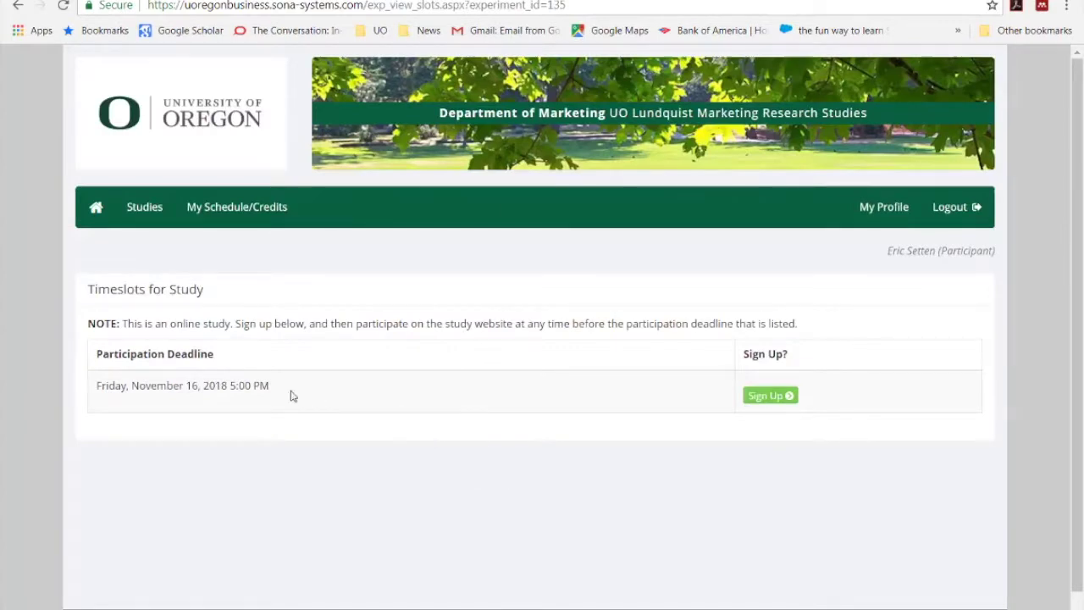
{"action": "left_click", "coordinate": [767, 400]}
{"action": "scroll", "coordinate": [554, 380], "scroll_direction": "down", "scroll_amount": 1}
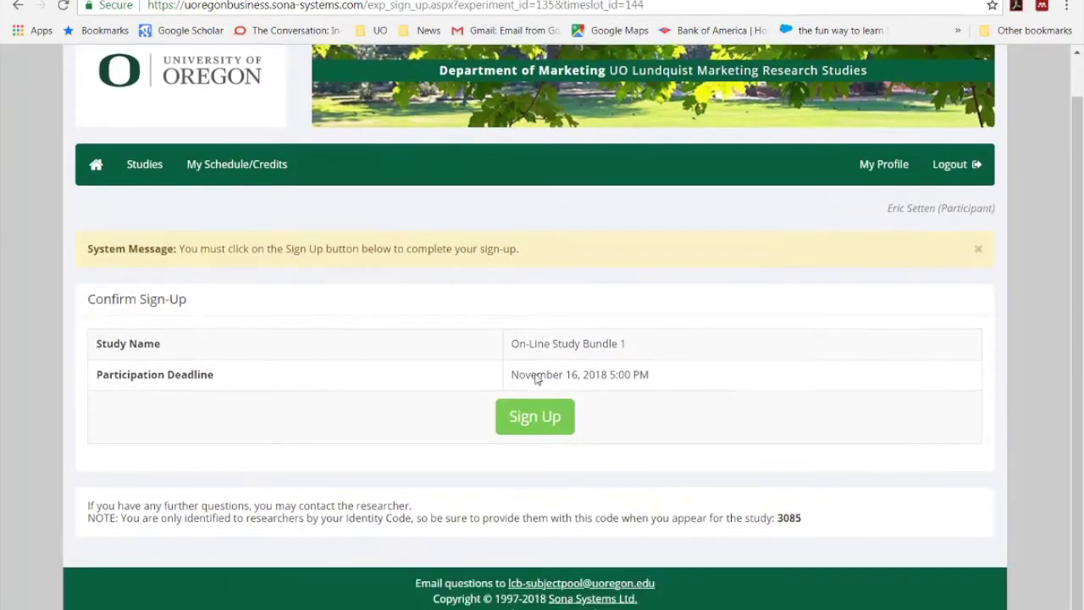
{"action": "left_click", "coordinate": [523, 425]}
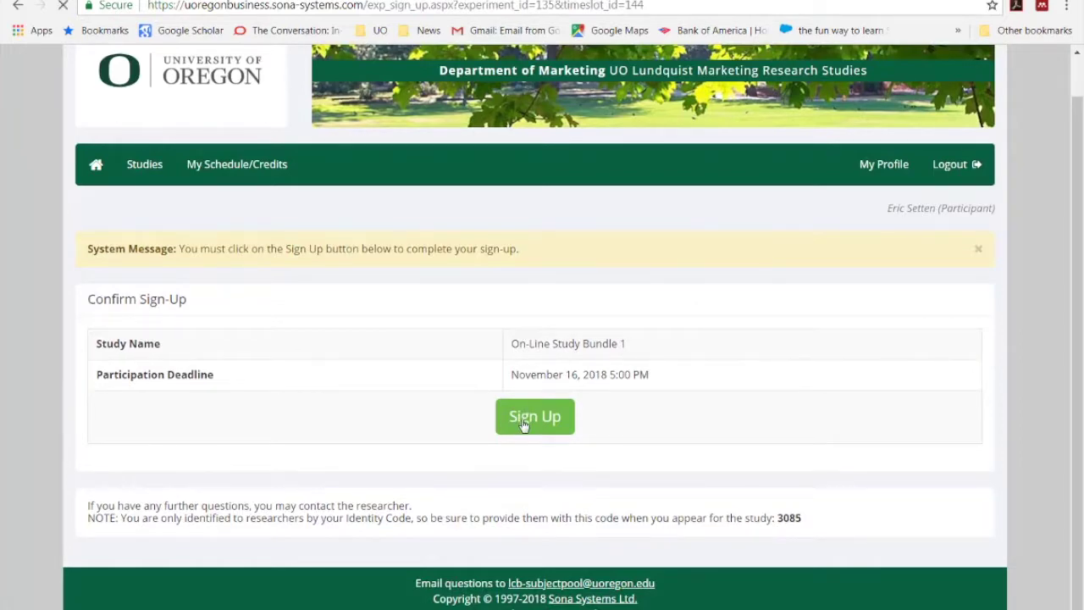
Launch the study's online Qualtrics survey.
{"action": "scroll", "coordinate": [512, 411], "scroll_direction": "down", "scroll_amount": 1}
{"action": "scroll", "coordinate": [512, 411], "scroll_direction": "down", "scroll_amount": 2}
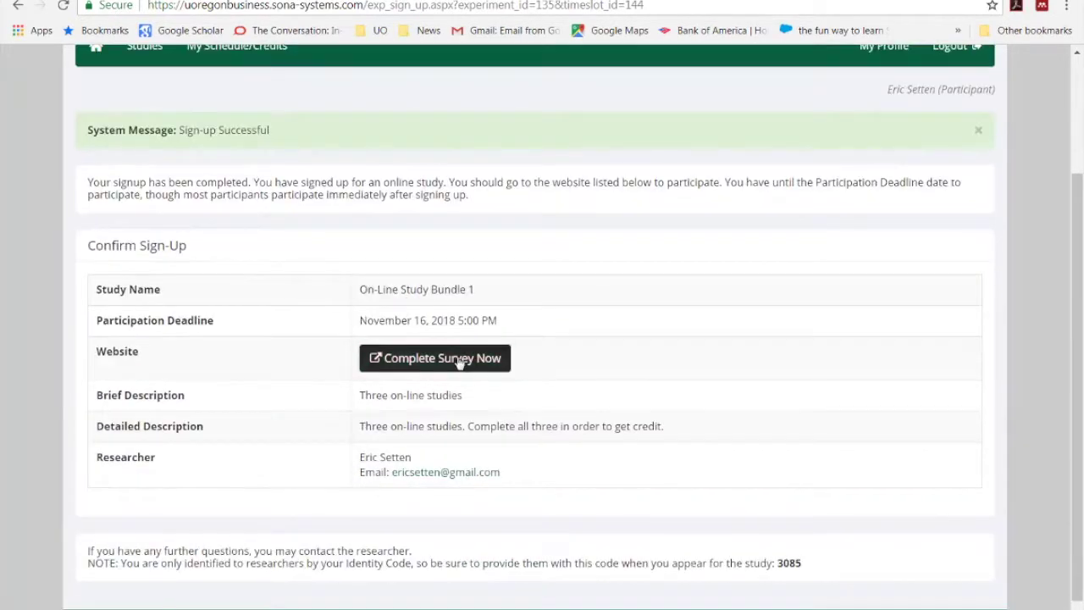
{"action": "left_click", "coordinate": [458, 365]}
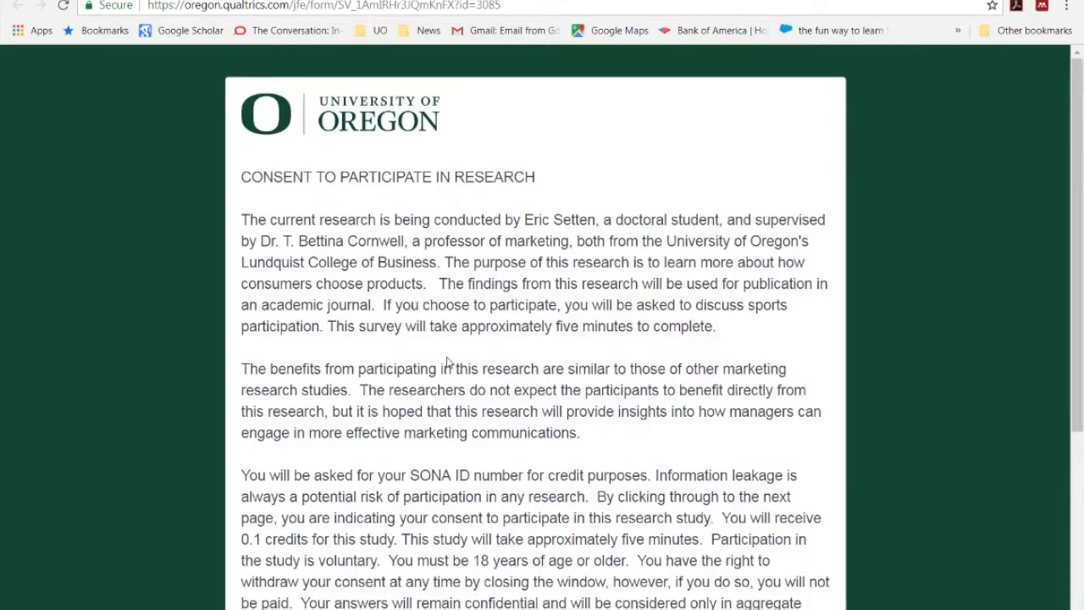
Consent to the first study, answer b for Sample 1 and d for Sample 2, and continue.
{"action": "scroll", "coordinate": [455, 362], "scroll_direction": "down", "scroll_amount": 4}
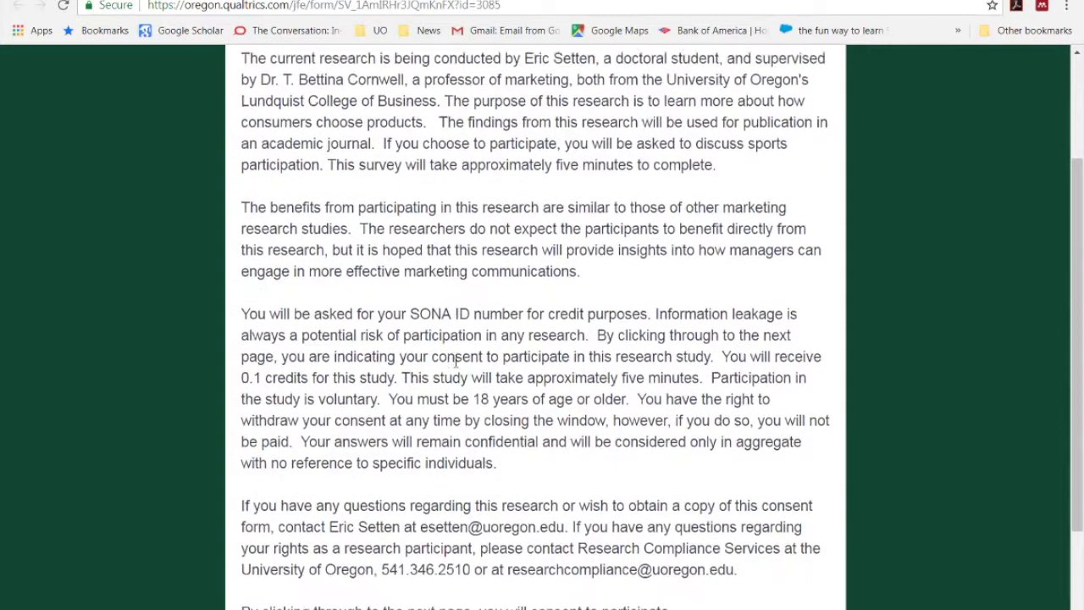
{"action": "left_click", "coordinate": [804, 549]}
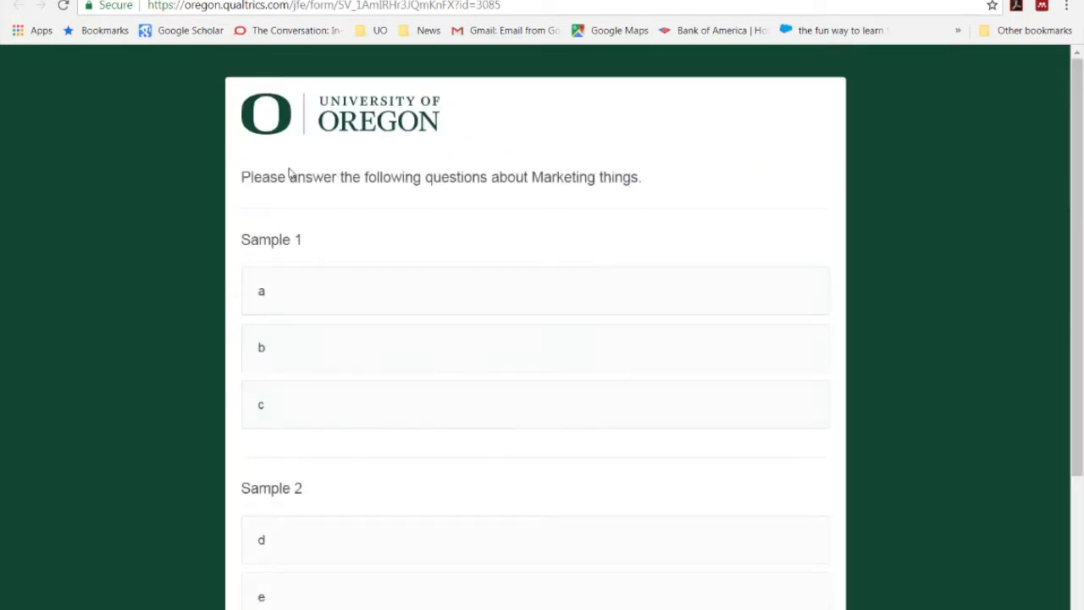
{"action": "left_click", "coordinate": [369, 347]}
{"action": "scroll", "coordinate": [373, 348], "scroll_direction": "down", "scroll_amount": 1}
{"action": "scroll", "coordinate": [373, 347], "scroll_direction": "down", "scroll_amount": 2}
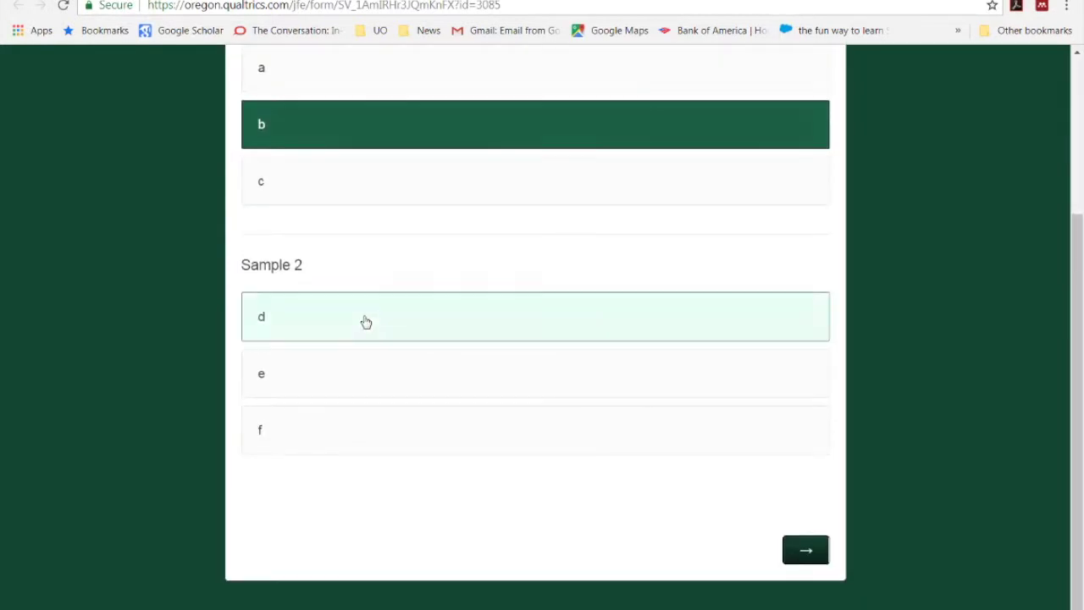
{"action": "left_click", "coordinate": [364, 318]}
{"action": "left_click", "coordinate": [806, 550]}
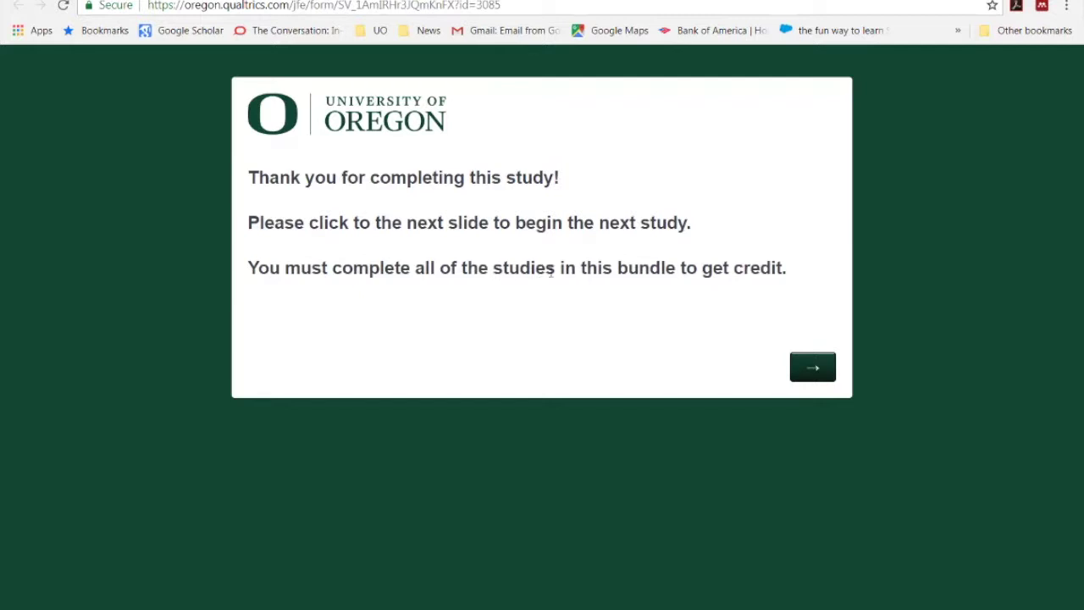
{"action": "left_click", "coordinate": [813, 368]}
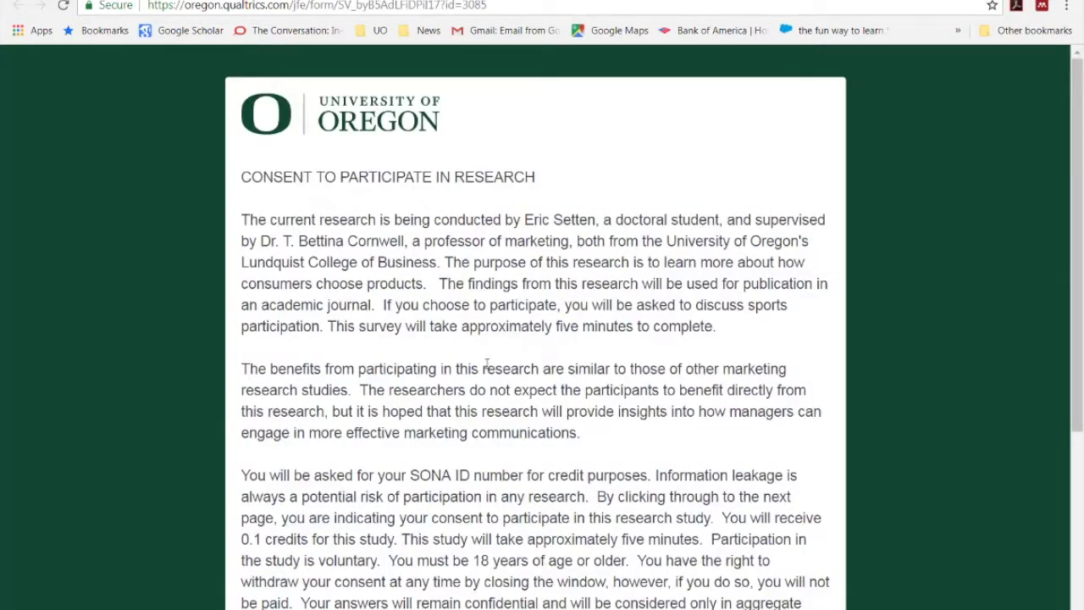
Consent to the second study, answer h for Sample 3 and m for Sample 4, and continue.
{"action": "scroll", "coordinate": [486, 364], "scroll_direction": "down", "scroll_amount": 5}
{"action": "left_click", "coordinate": [807, 550]}
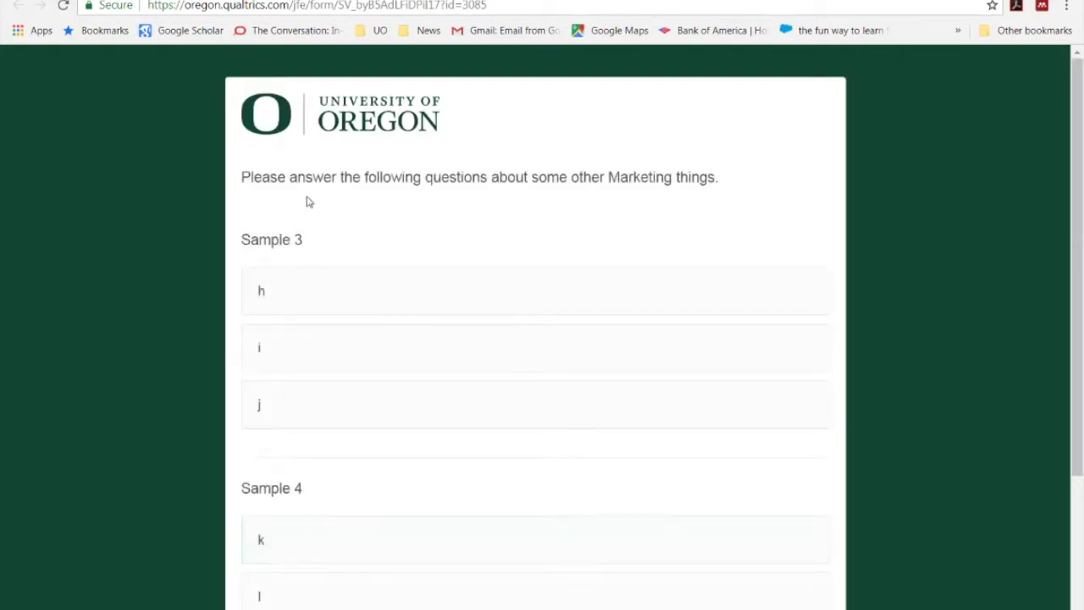
{"action": "left_click", "coordinate": [288, 300]}
{"action": "scroll", "coordinate": [288, 297], "scroll_direction": "down", "scroll_amount": 3}
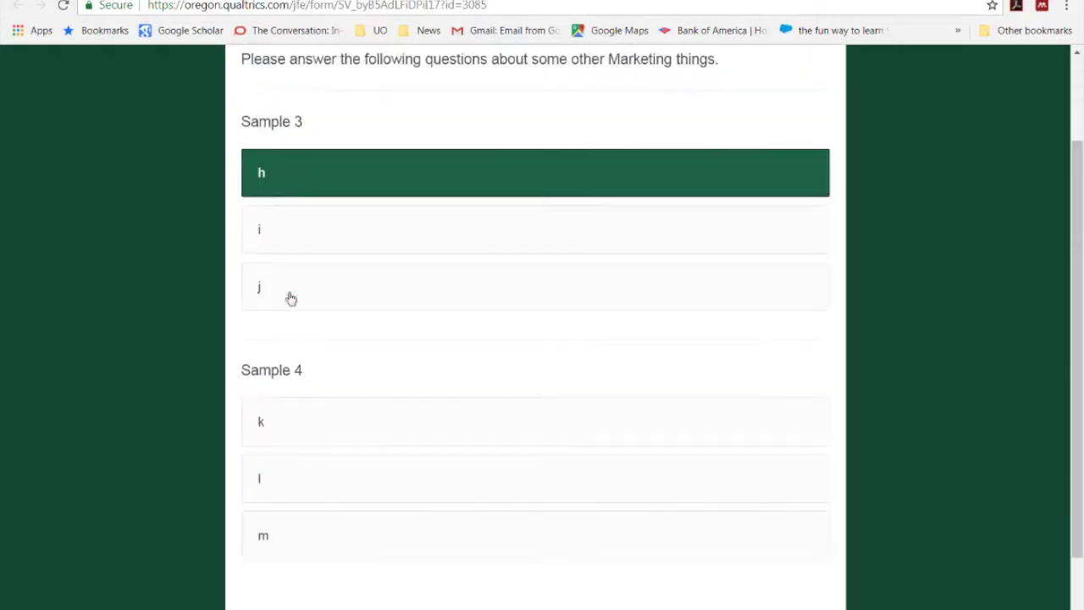
{"action": "left_click", "coordinate": [285, 439]}
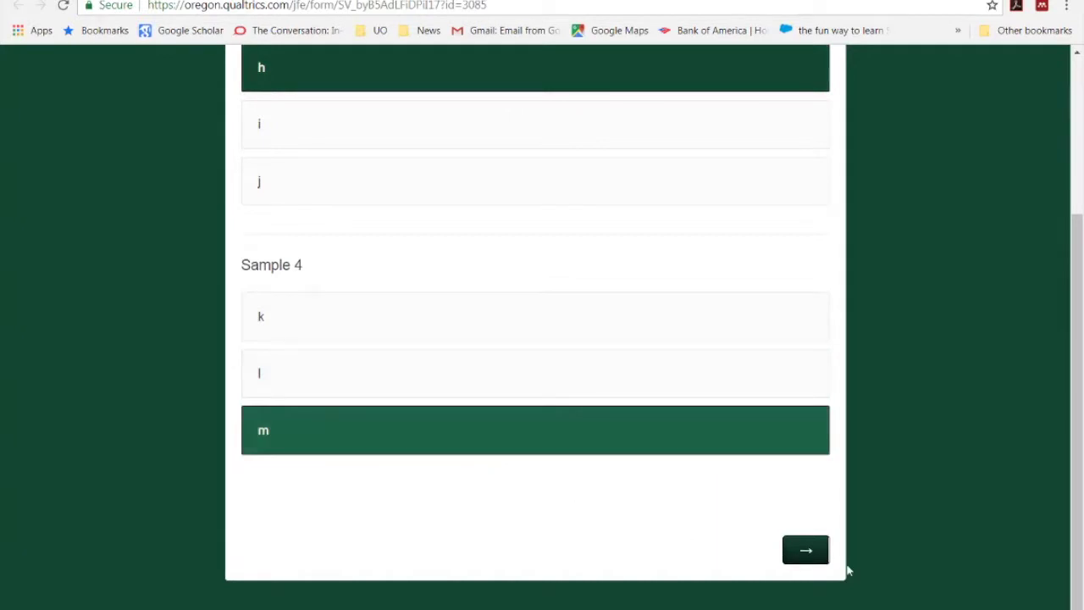
{"action": "left_click", "coordinate": [805, 552]}
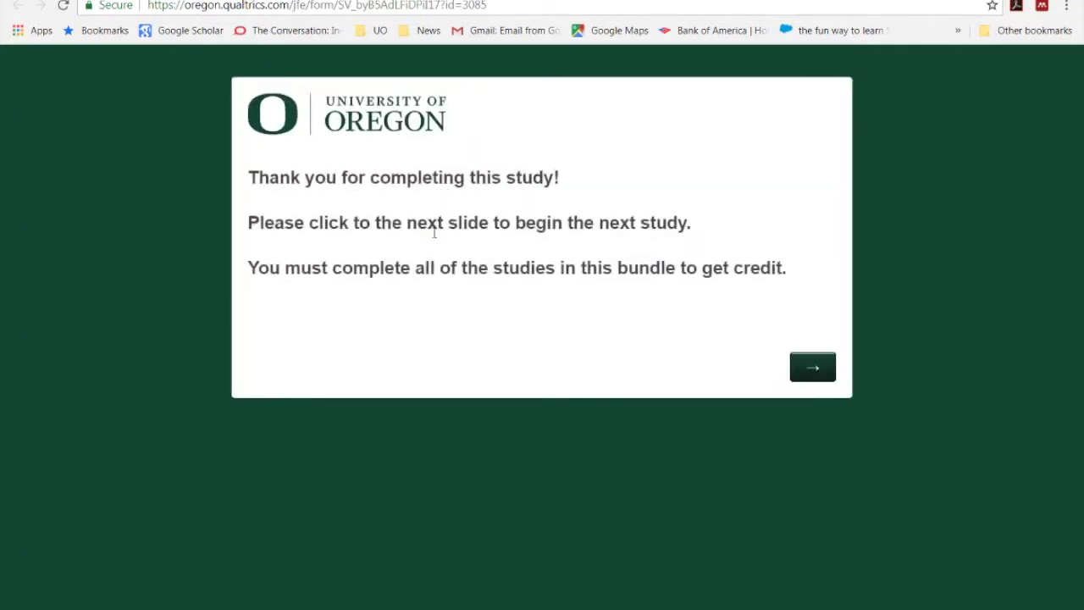
{"action": "left_click", "coordinate": [817, 369]}
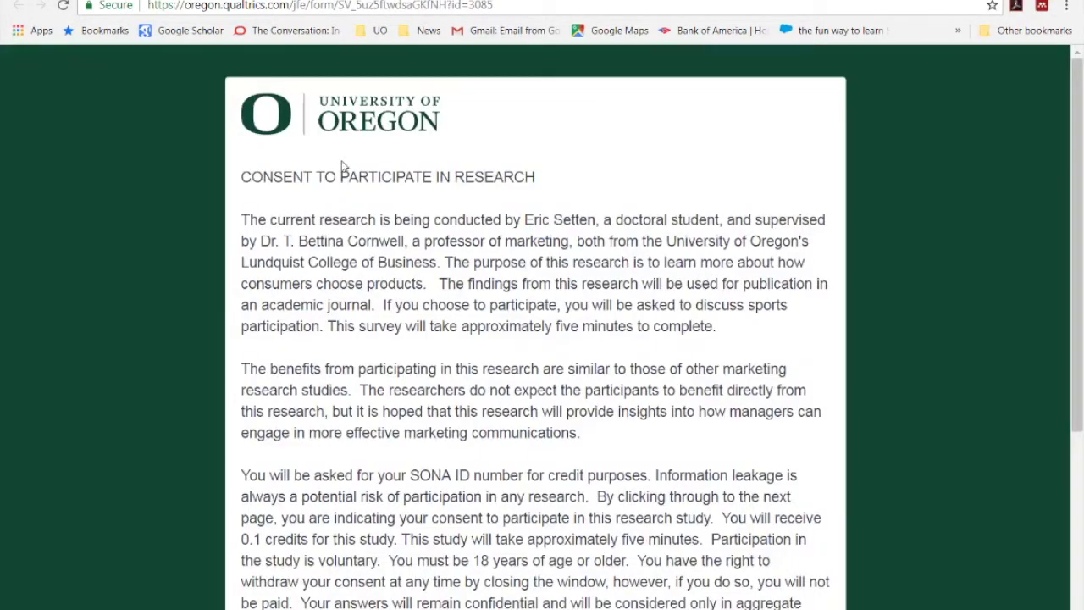
Consent to the third study, answer o for Sample 5 and q for Sample 6, and submit for credit.
{"action": "scroll", "coordinate": [429, 373], "scroll_direction": "down", "scroll_amount": 4}
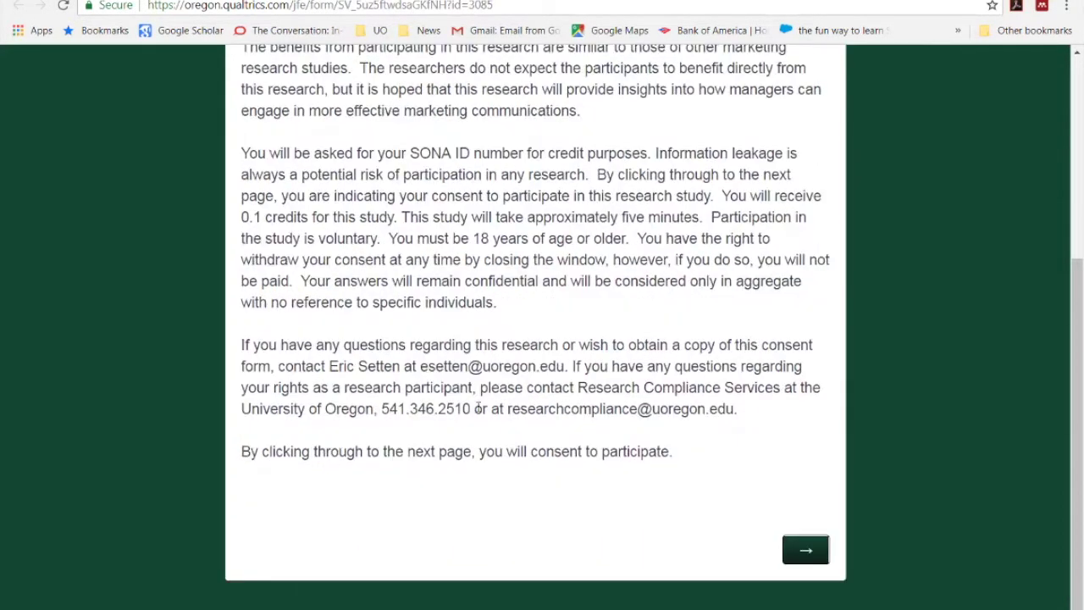
{"action": "left_click", "coordinate": [811, 555]}
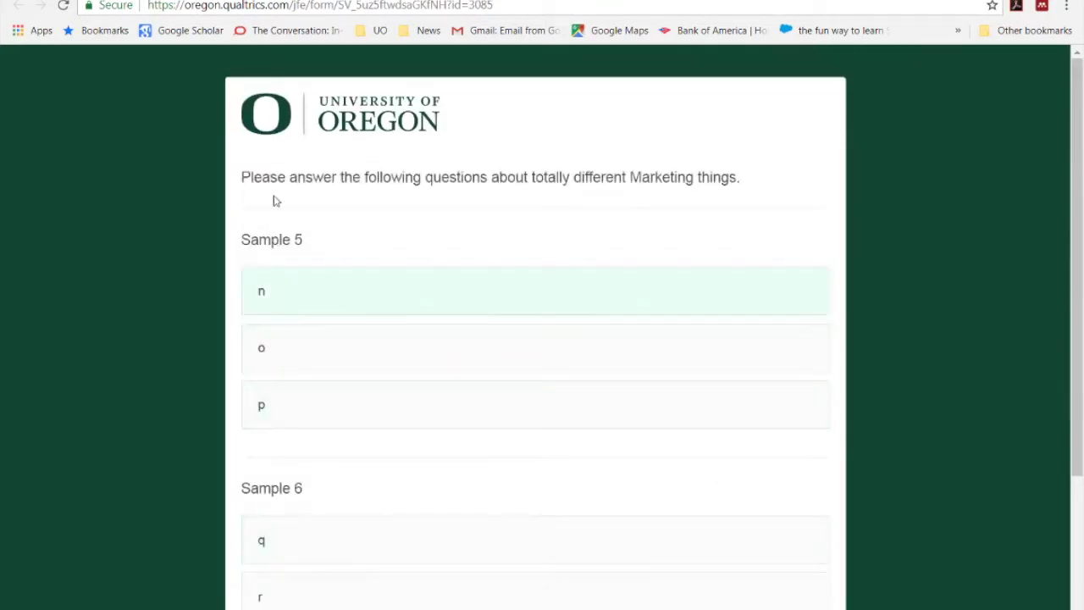
{"action": "left_click", "coordinate": [280, 354]}
{"action": "scroll", "coordinate": [282, 358], "scroll_direction": "down", "scroll_amount": 3}
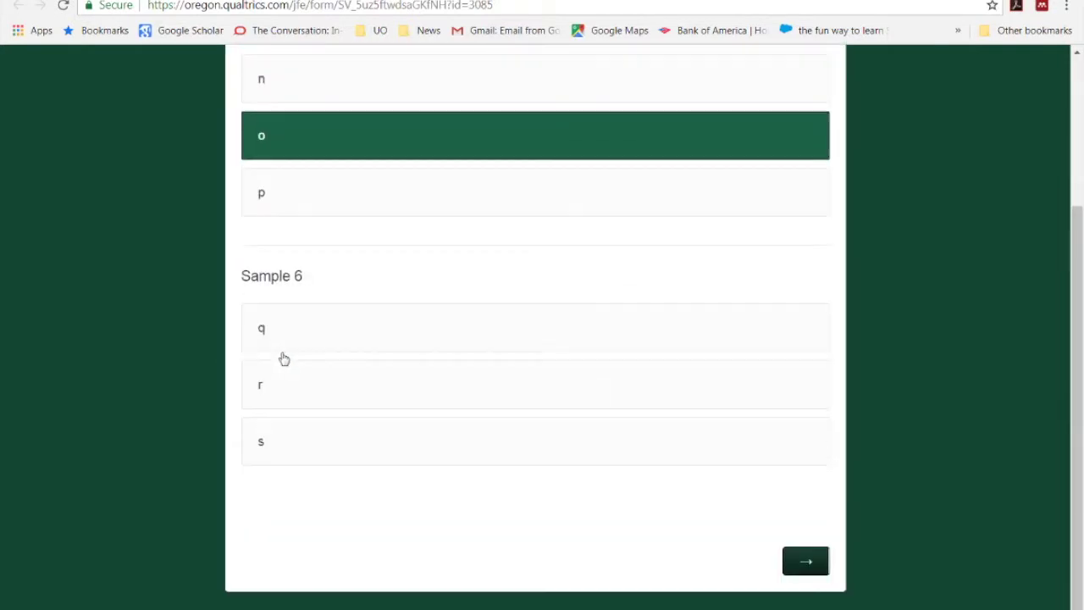
{"action": "left_click", "coordinate": [297, 333]}
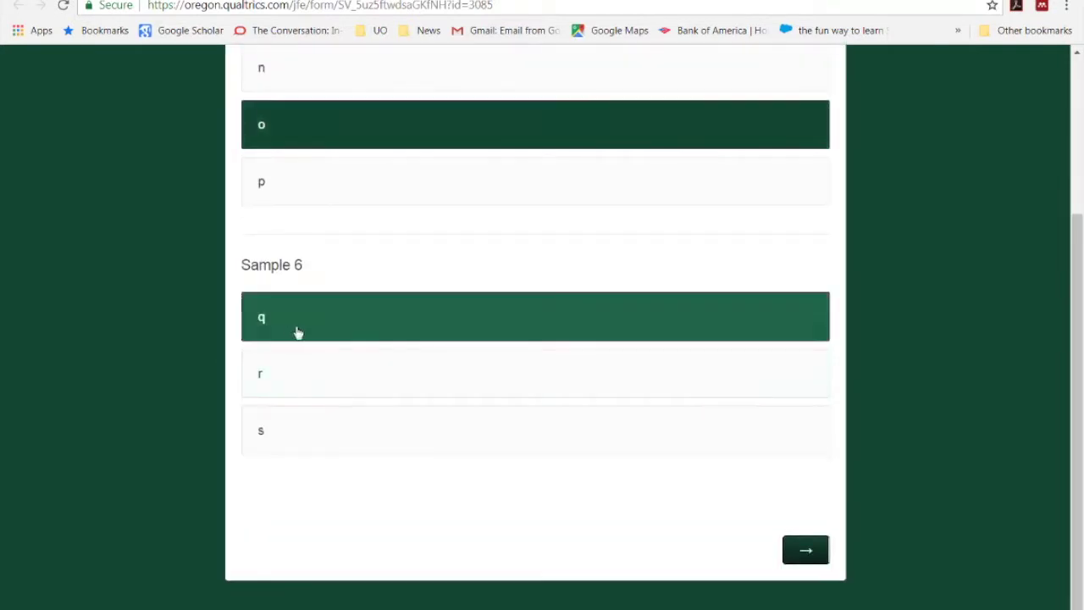
{"action": "left_click", "coordinate": [802, 555]}
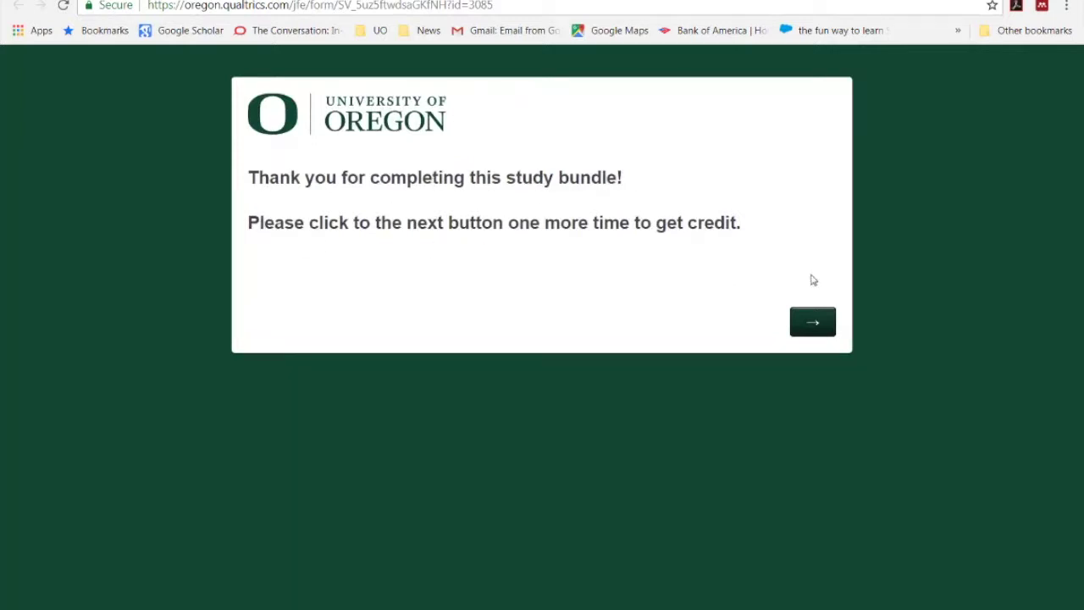
{"action": "left_click", "coordinate": [814, 328]}
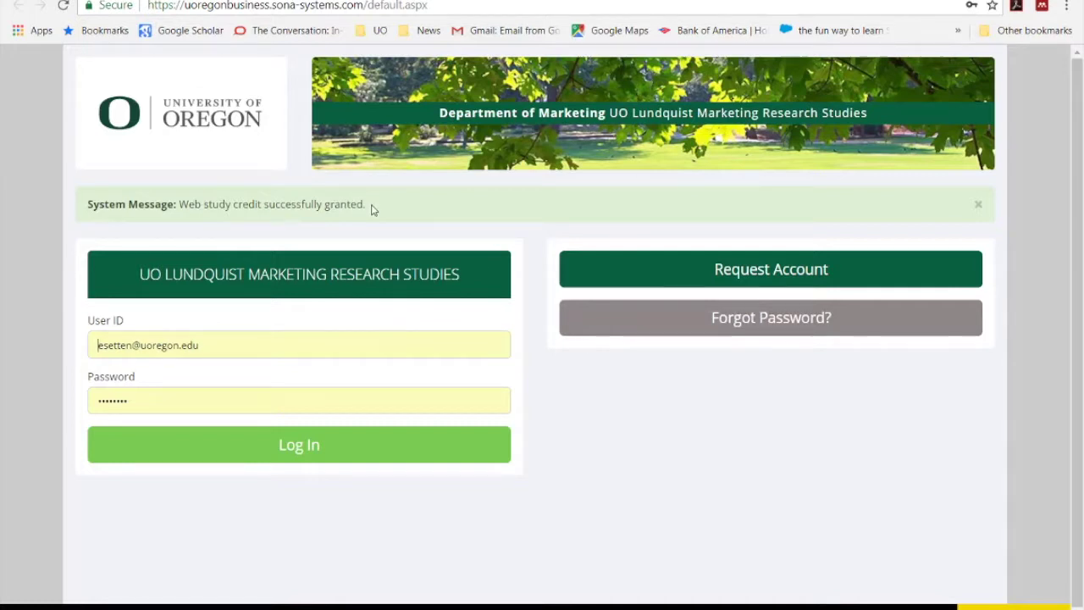
Log back into Sona Systems and confirm the dashboard shows 0.4 credits earned.
{"action": "left_click", "coordinate": [303, 458]}
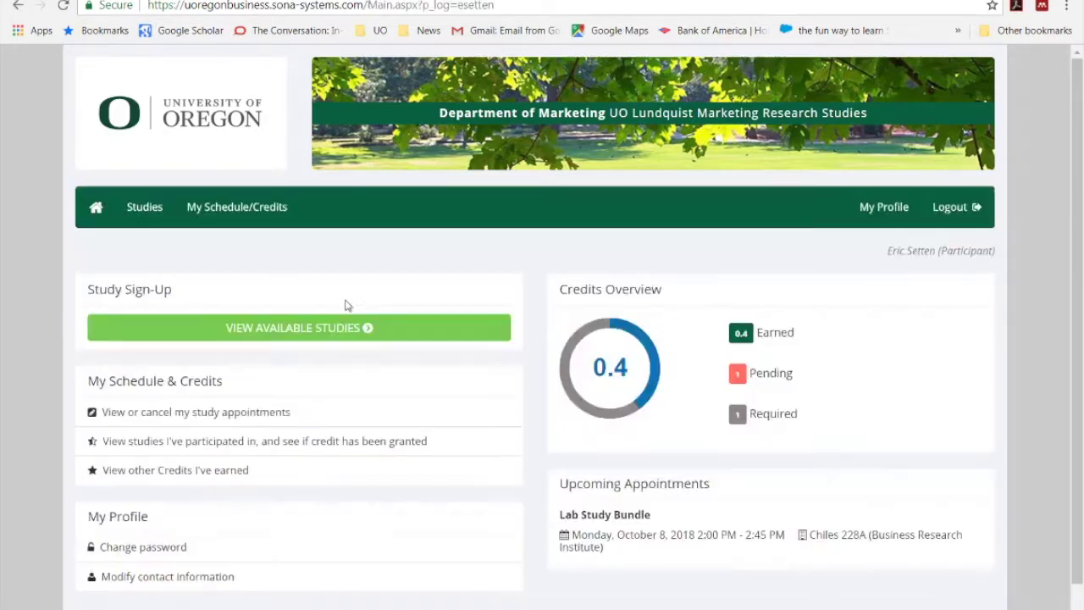